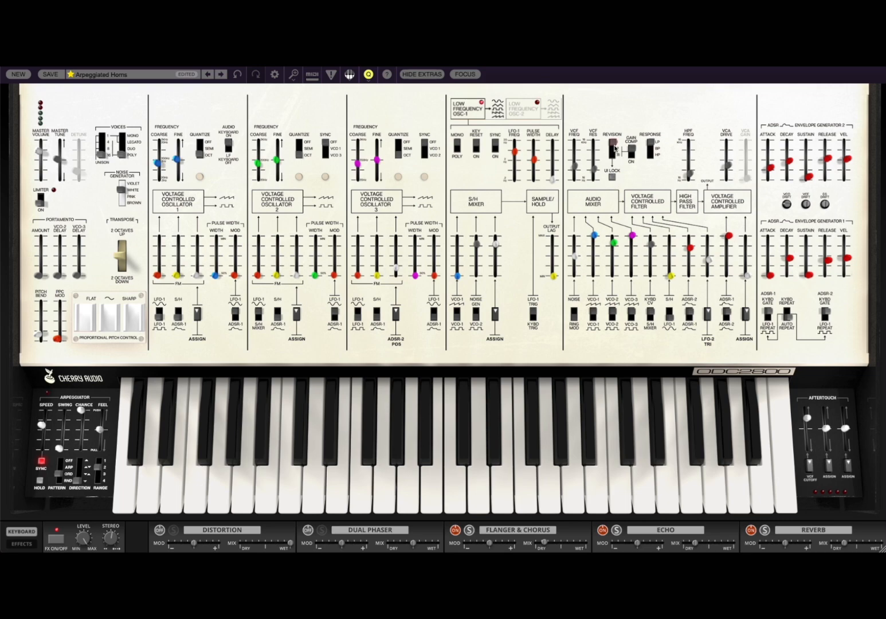
- Switch through the filter revisions with their 2800, 2810 and 2820 looks, and try the UI lock
{"action": "left_click", "coordinate": [614, 147]}
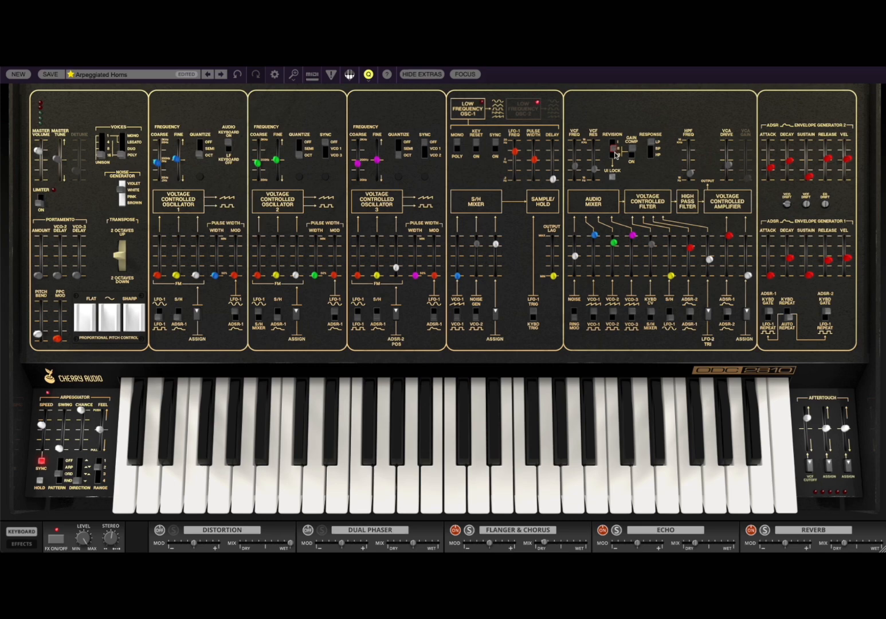
{"action": "left_click", "coordinate": [615, 152]}
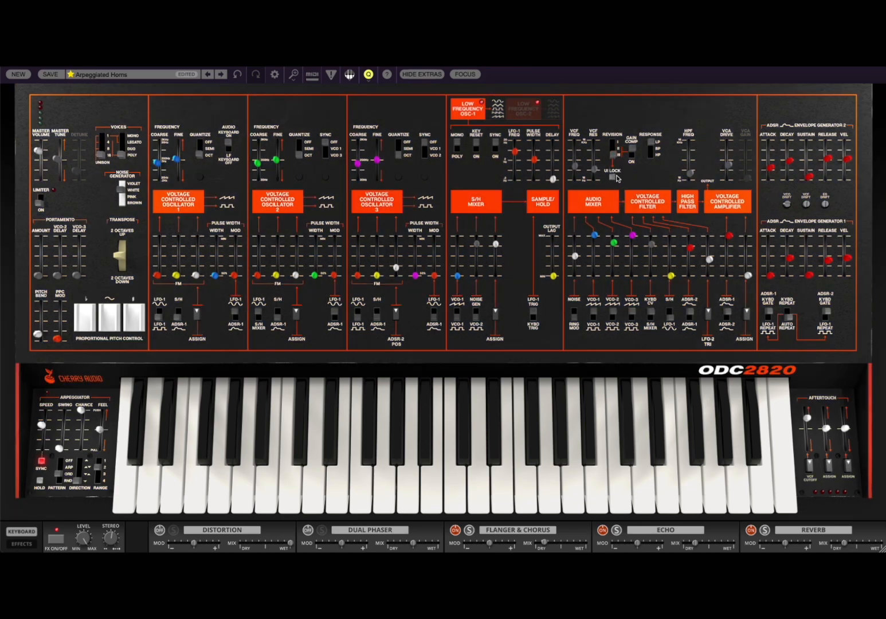
{"action": "left_click", "coordinate": [616, 153]}
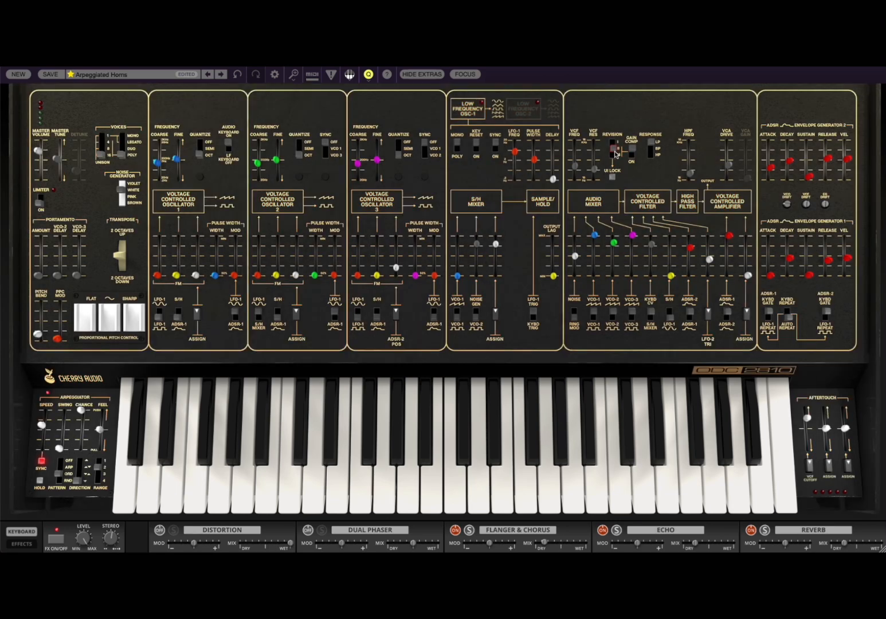
{"action": "left_click", "coordinate": [613, 176]}
{"action": "left_click", "coordinate": [615, 154]}
{"action": "left_click", "coordinate": [612, 177]}
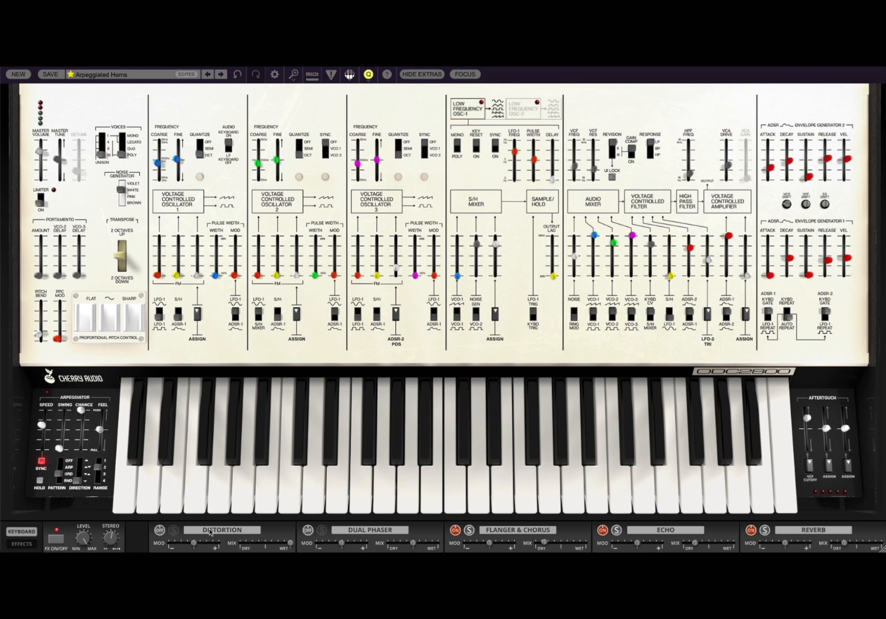
- View the effects section and return to the keyboard view
{"action": "left_click", "coordinate": [22, 545]}
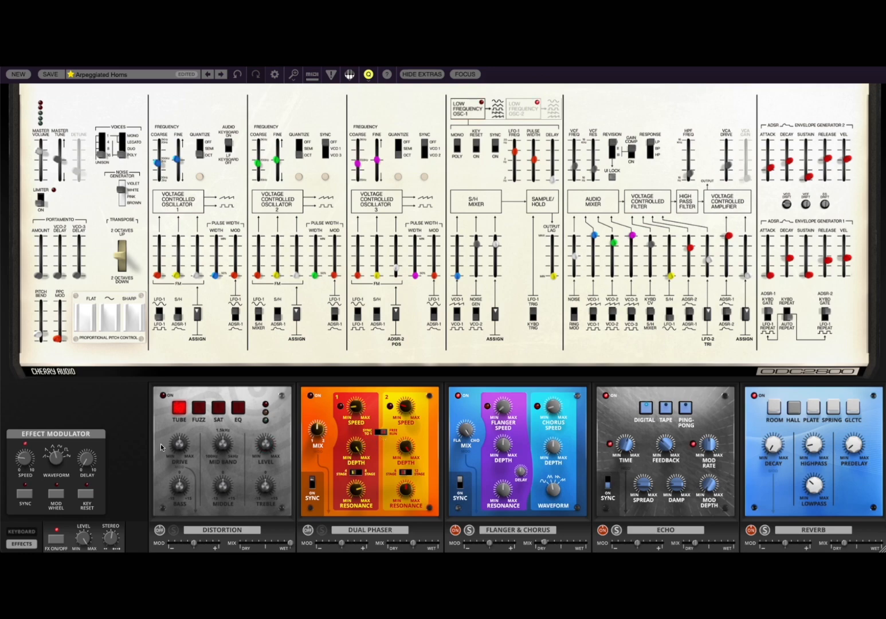
{"action": "left_click", "coordinate": [19, 532]}
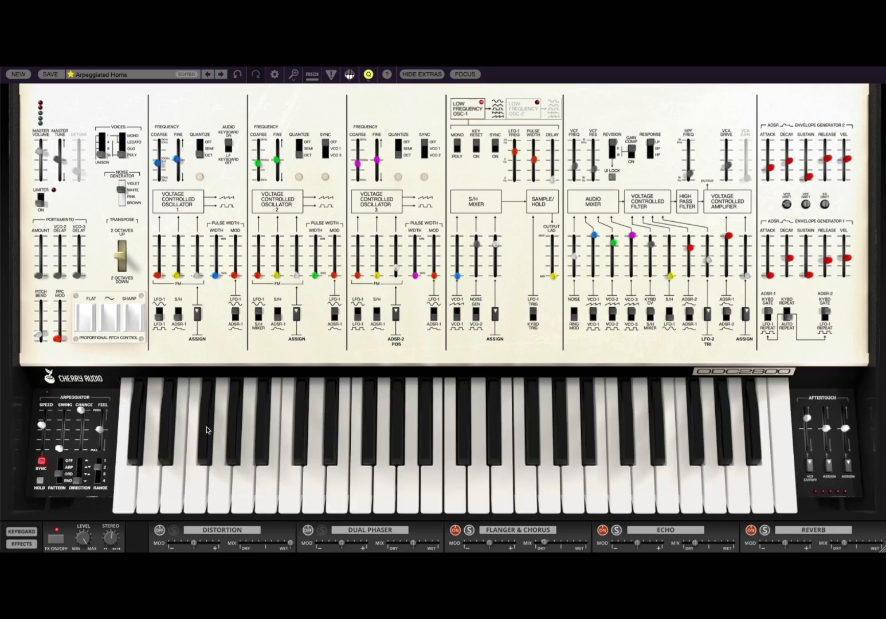
- Browse the preset categories Arps, Brass, Chords, Duo and Keys, and load Acid Square from the favorites
{"action": "left_click", "coordinate": [112, 76]}
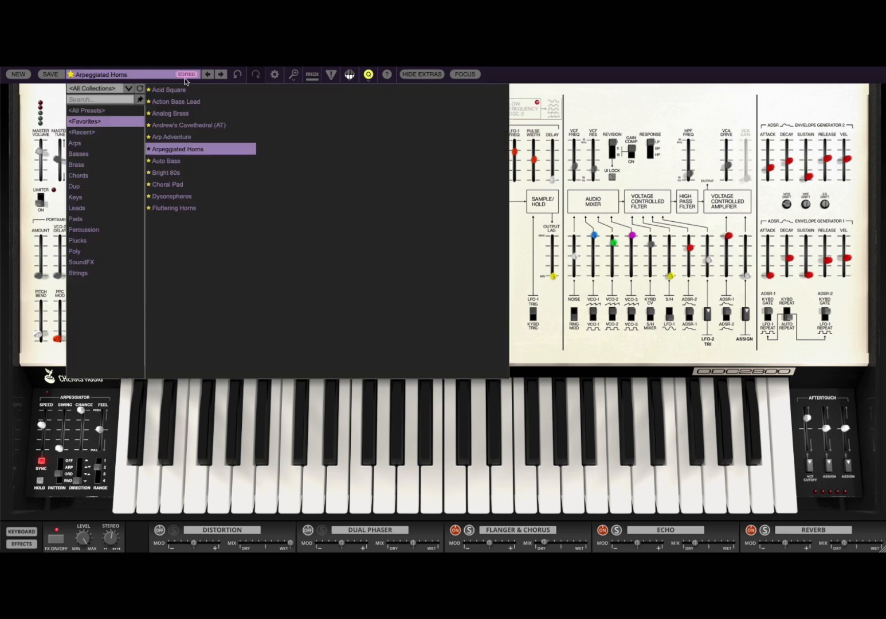
{"action": "left_click", "coordinate": [101, 147]}
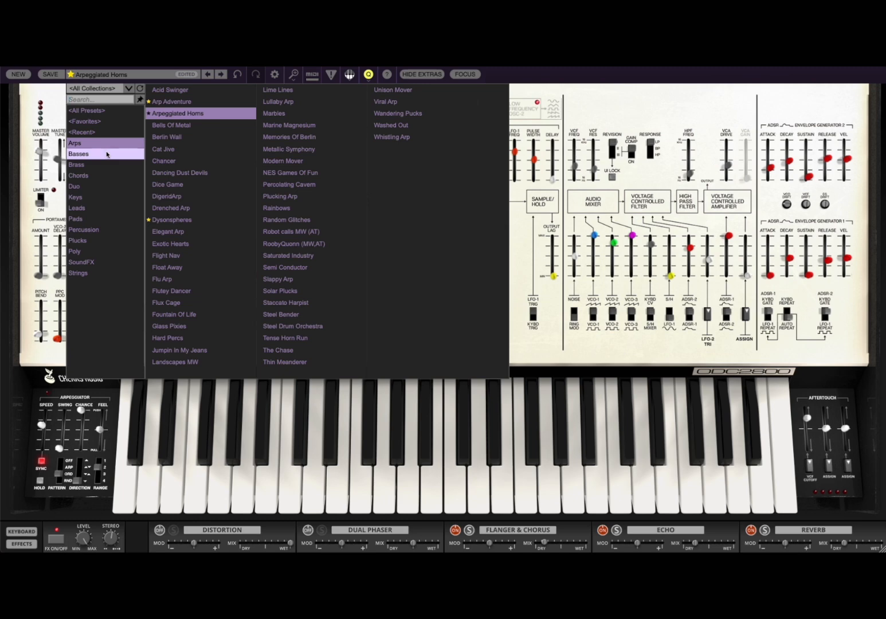
{"action": "left_click", "coordinate": [115, 165]}
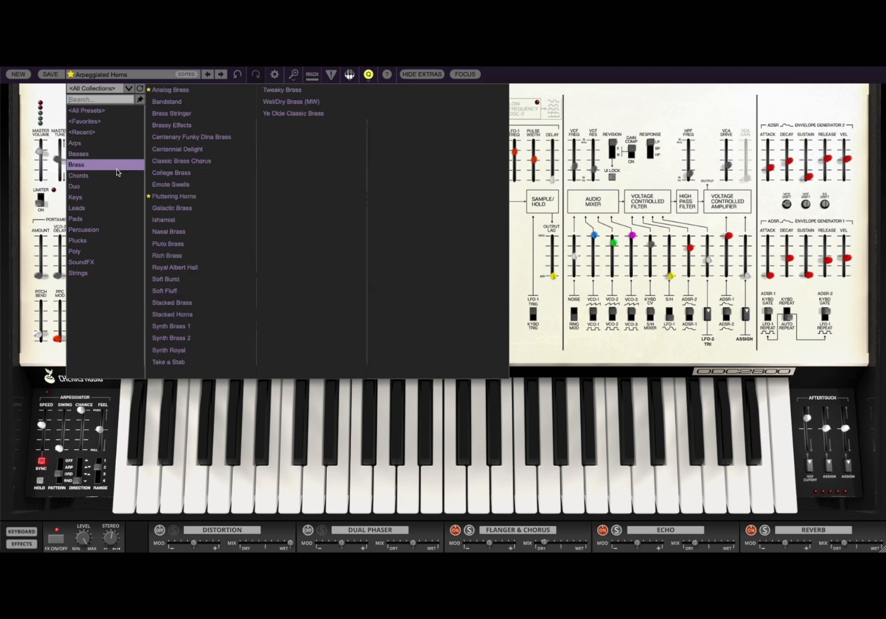
{"action": "left_click", "coordinate": [115, 175]}
{"action": "left_click", "coordinate": [114, 187]}
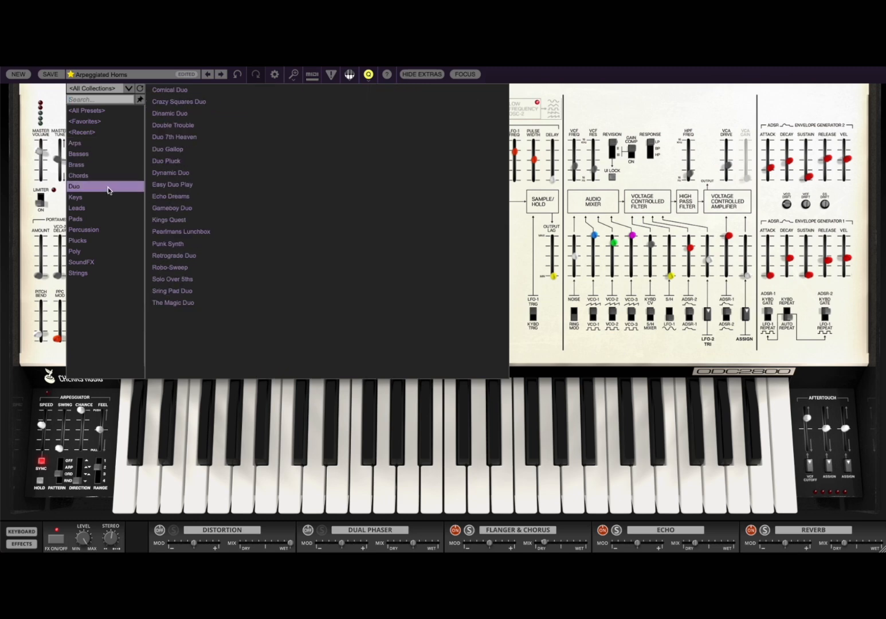
{"action": "left_click", "coordinate": [108, 196]}
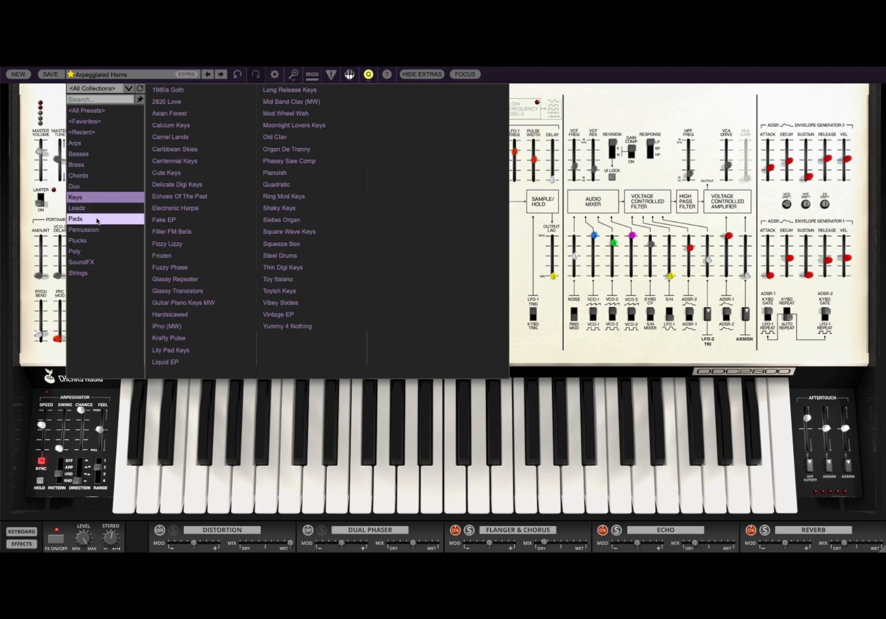
{"action": "left_click", "coordinate": [130, 126]}
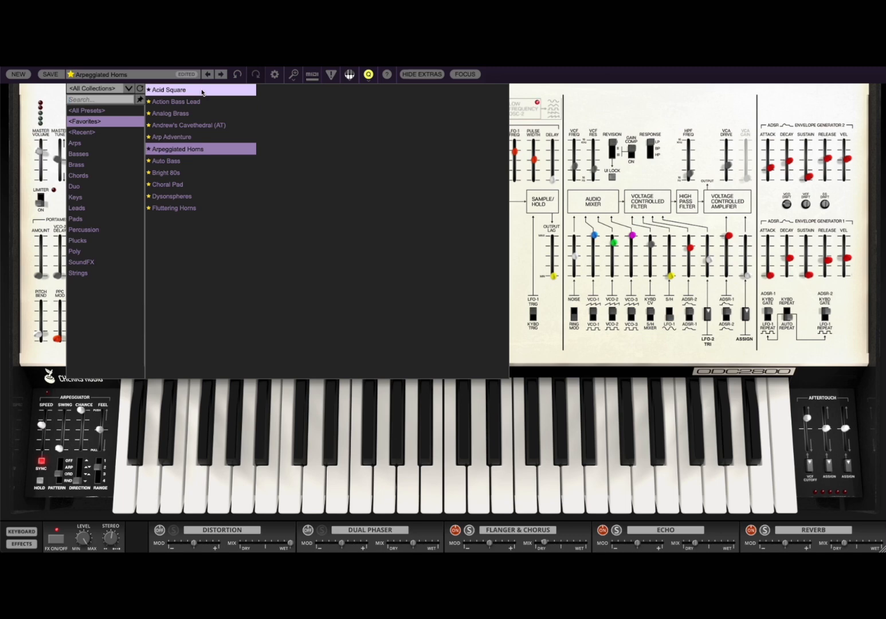
{"action": "left_click", "coordinate": [181, 90]}
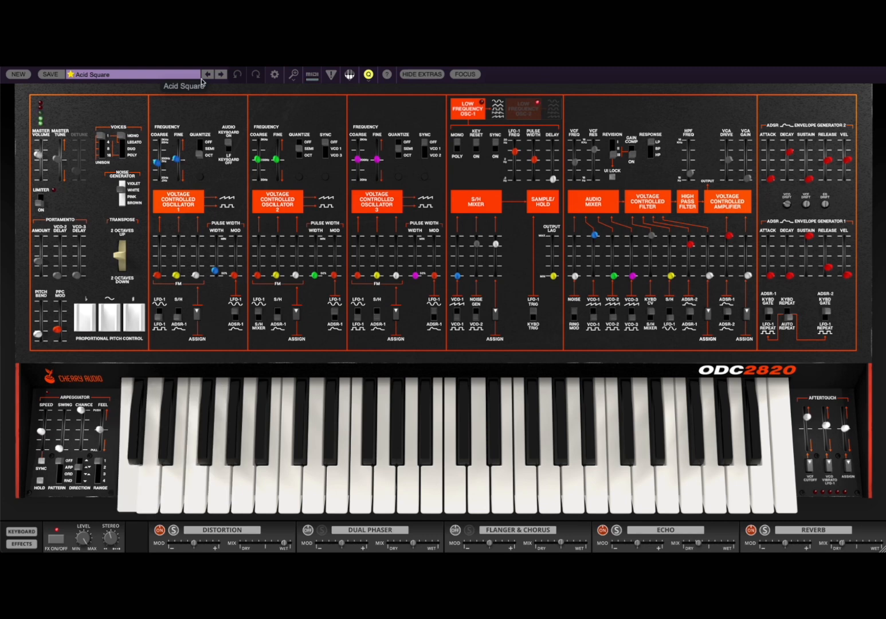
- Audition the next four favorite presets in sequence, ending with Arp Adventure
{"action": "left_click", "coordinate": [221, 74]}
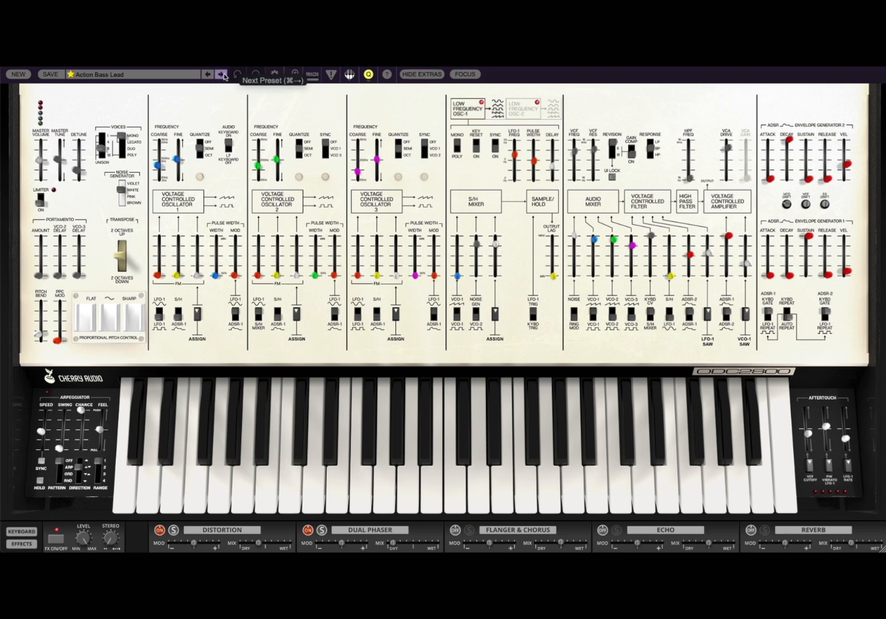
{"action": "left_click", "coordinate": [222, 75]}
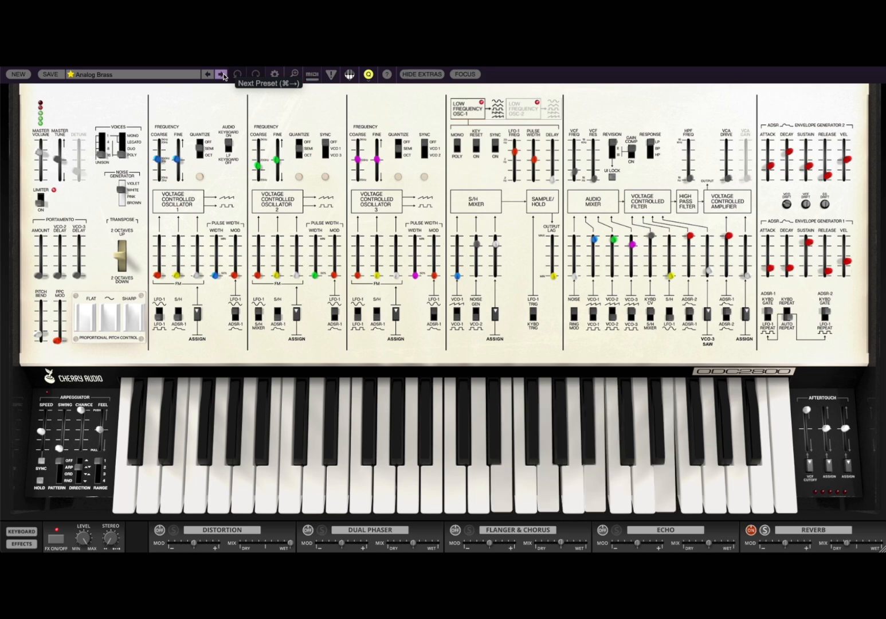
{"action": "left_click", "coordinate": [222, 74]}
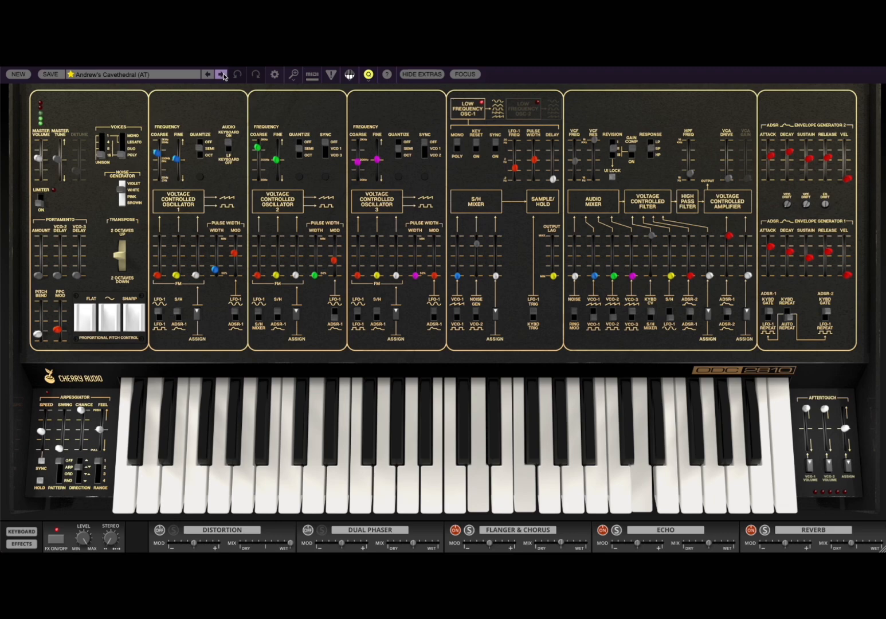
{"action": "left_click", "coordinate": [222, 76]}
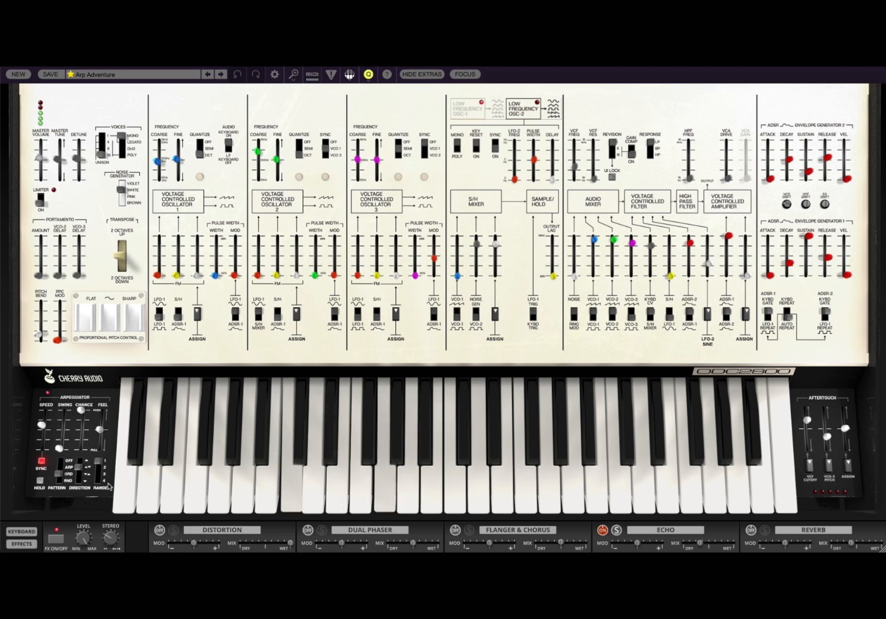
- Try different arpeggiator range settings on Arp Adventure and check the arpeggiator speed
{"action": "left_click", "coordinate": [101, 473]}
{"action": "left_click", "coordinate": [100, 474]}
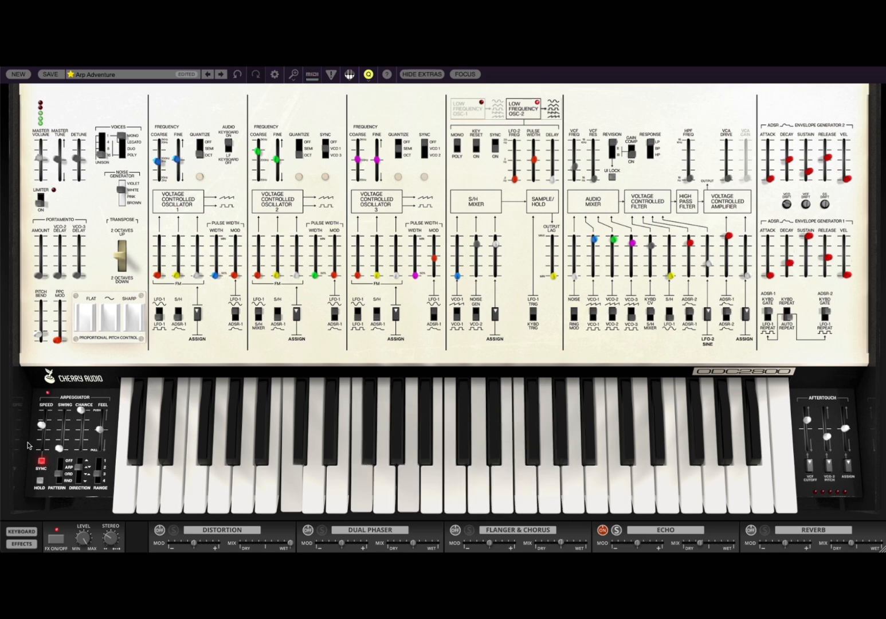
{"action": "mouse_move", "coordinate": [40, 424]}
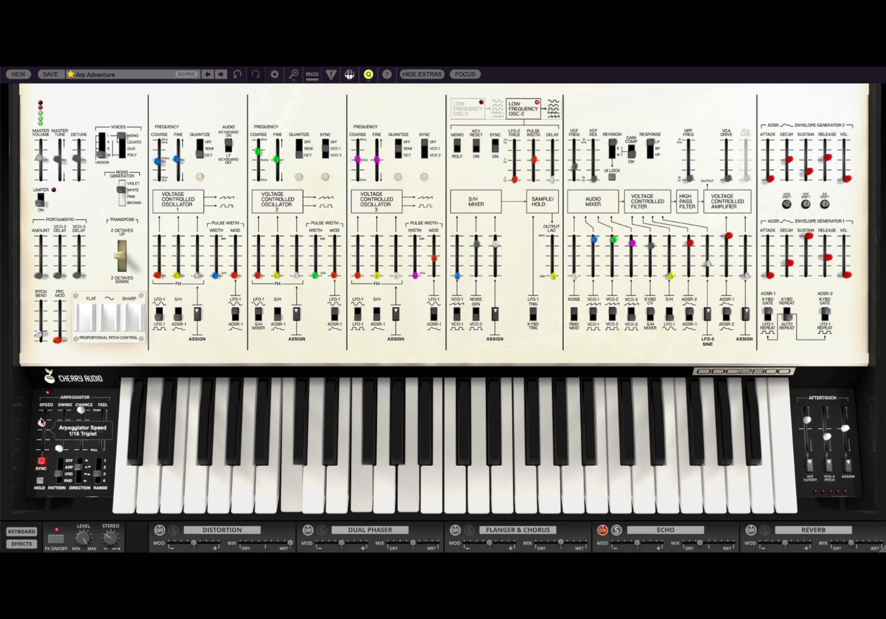
{"action": "left_click", "coordinate": [100, 472]}
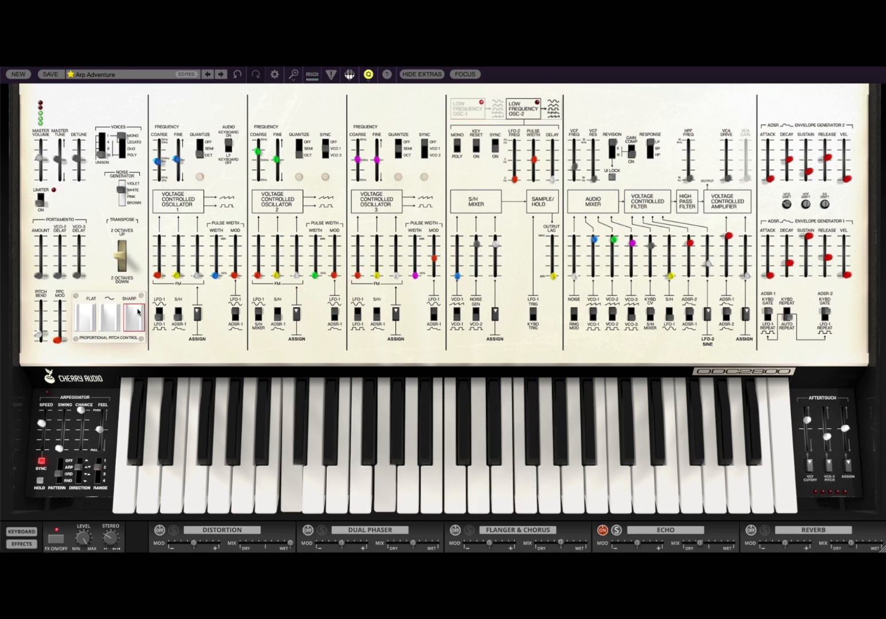
- Step through the following favorite presets Arpeggiated Horns, Auto Bass and Bright 80s
{"action": "left_click", "coordinate": [221, 75]}
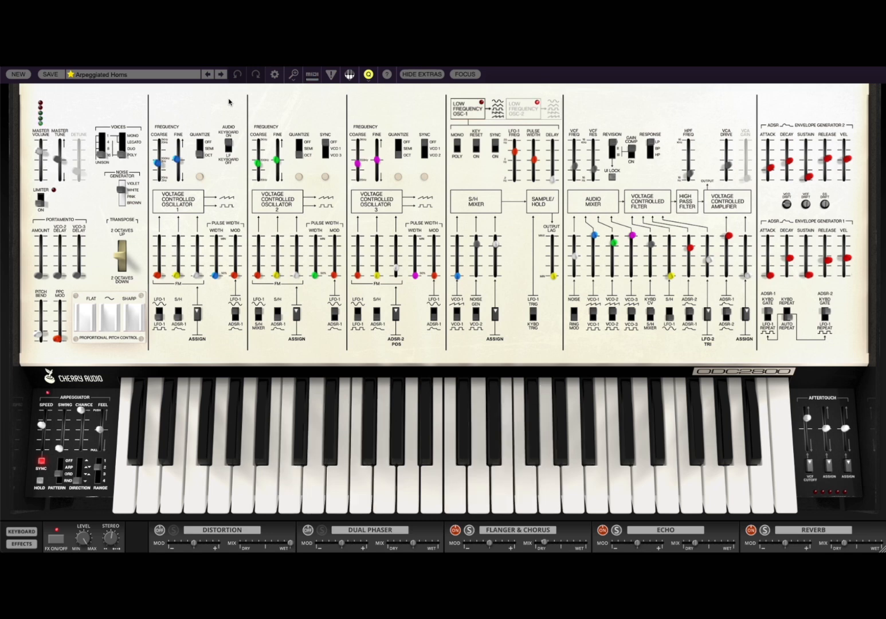
{"action": "left_click", "coordinate": [221, 74]}
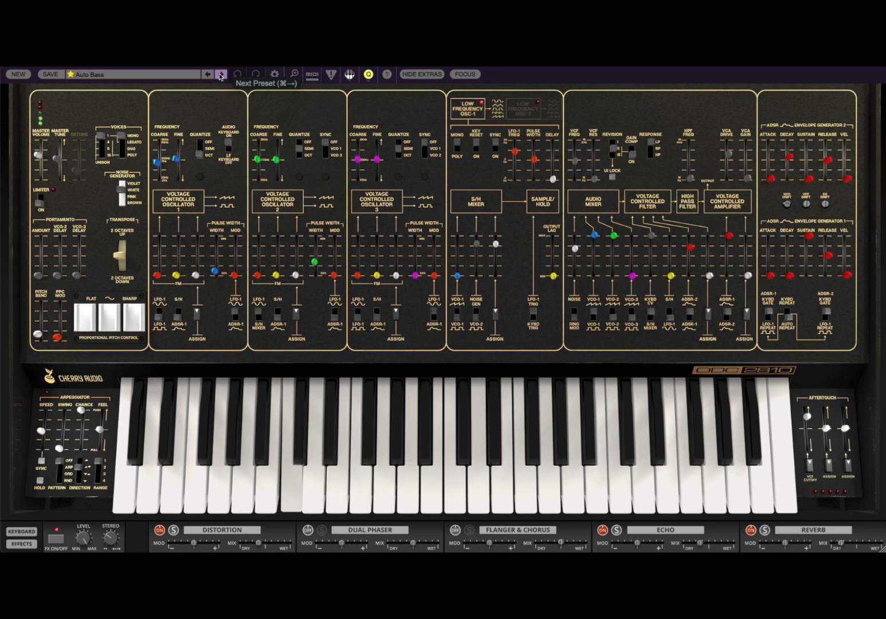
{"action": "left_click", "coordinate": [220, 75]}
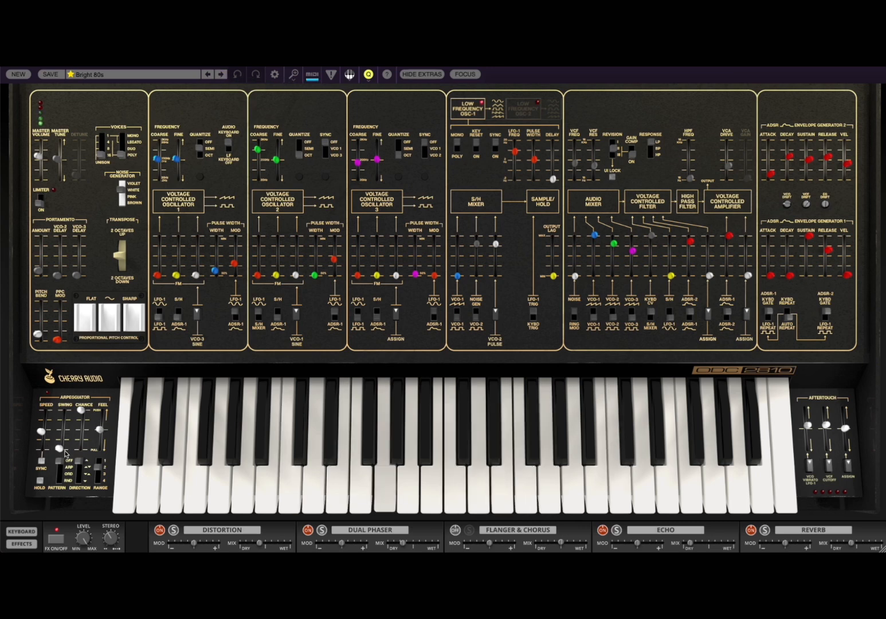
- Turn on the arpeggiator for Bright 80s with the ARP pattern, a faster speed and sync enabled
{"action": "left_click", "coordinate": [59, 474]}
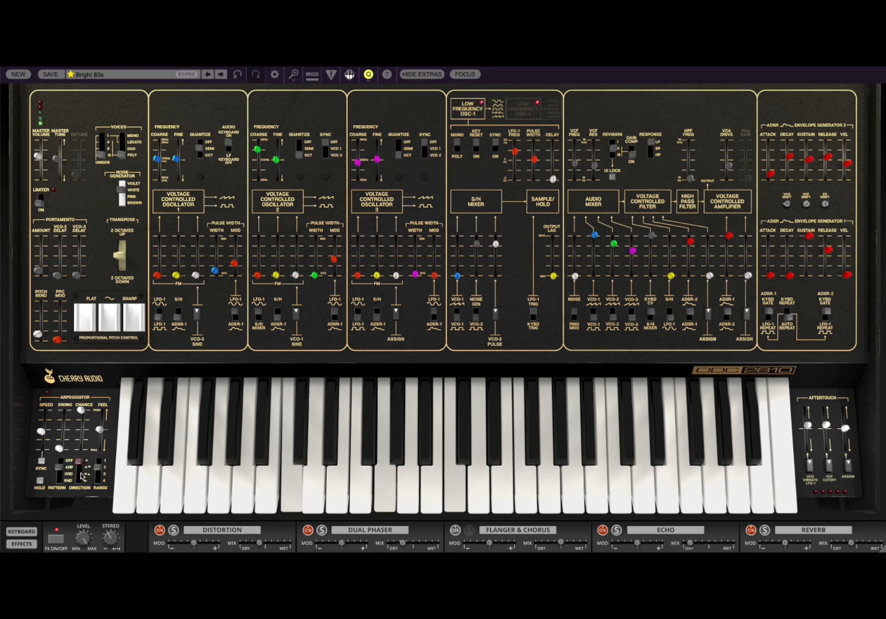
{"action": "left_click_drag", "start_coordinate": [41, 433], "coordinate": [45, 405]}
{"action": "left_click", "coordinate": [42, 461]}
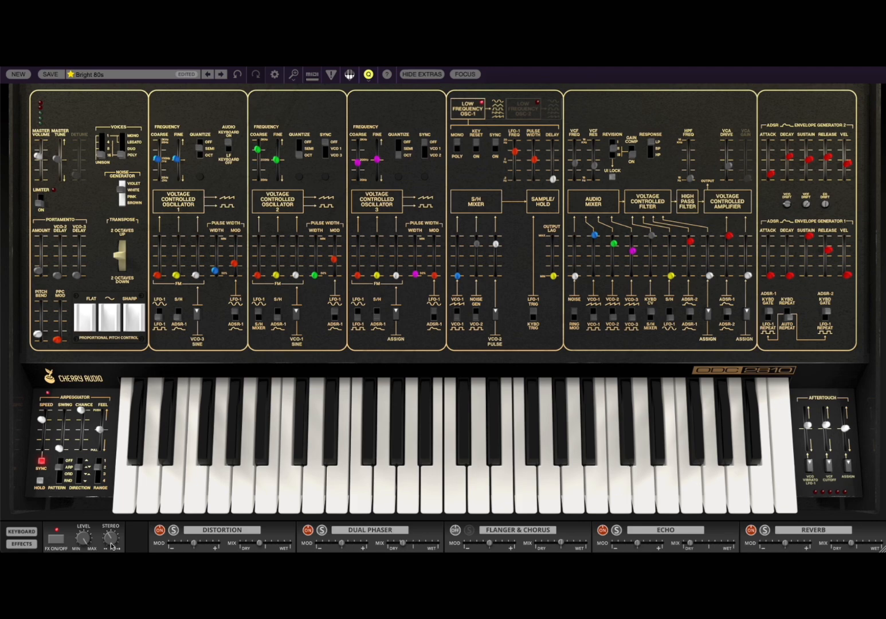
- Switch between the effects and keyboard sections, ending on the effects
{"action": "left_click", "coordinate": [22, 544]}
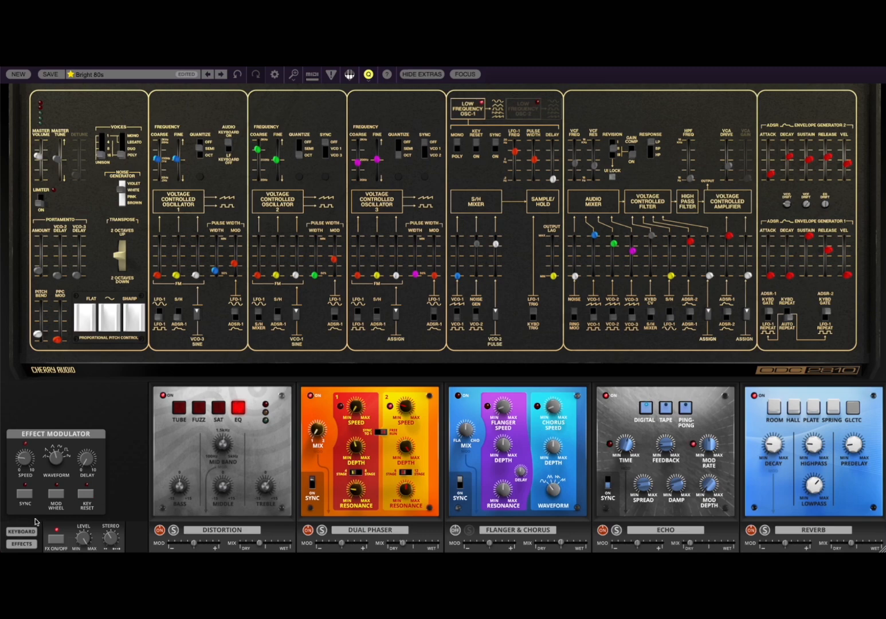
{"action": "left_click", "coordinate": [22, 531]}
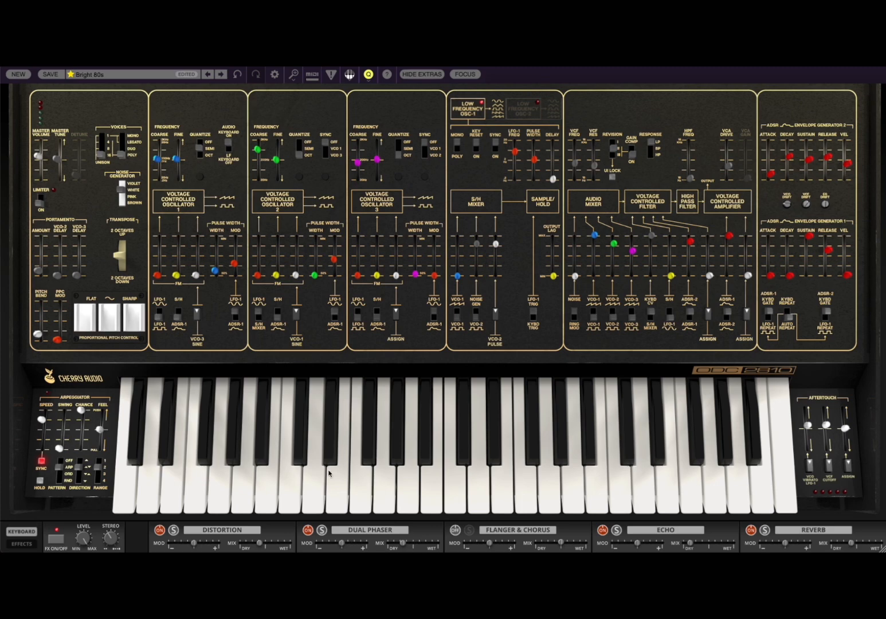
{"action": "left_click", "coordinate": [22, 543]}
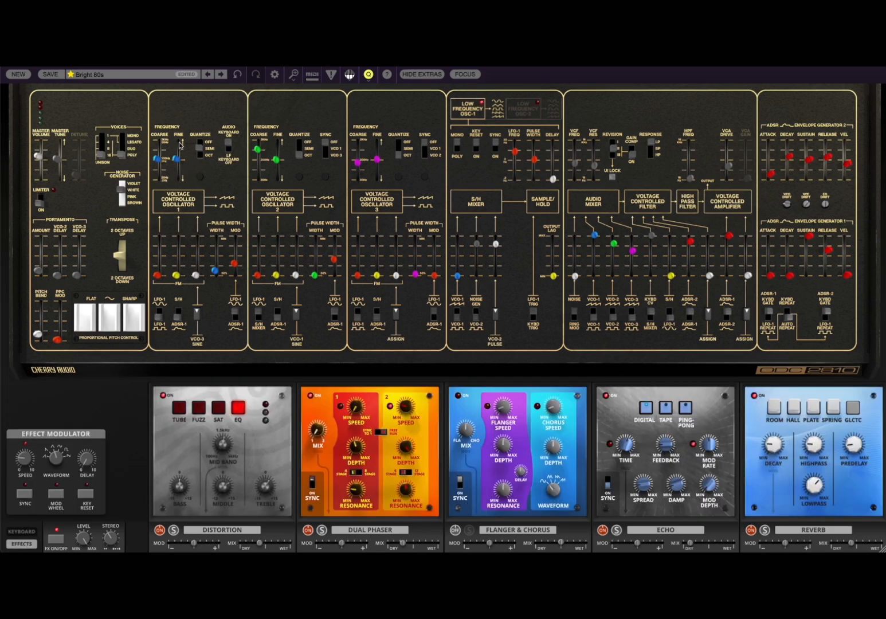
- Start a new patch with the 2810 look locked, trying the filter response and revision switches
{"action": "left_click", "coordinate": [19, 74]}
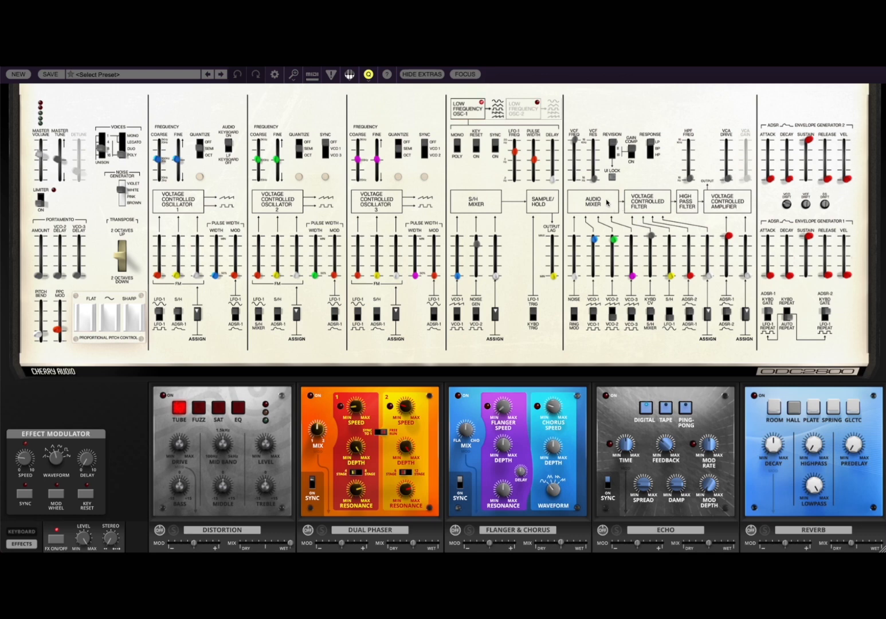
{"action": "left_click", "coordinate": [651, 150]}
{"action": "left_click_drag", "start_coordinate": [651, 152], "coordinate": [652, 143]}
{"action": "left_click", "coordinate": [614, 152]}
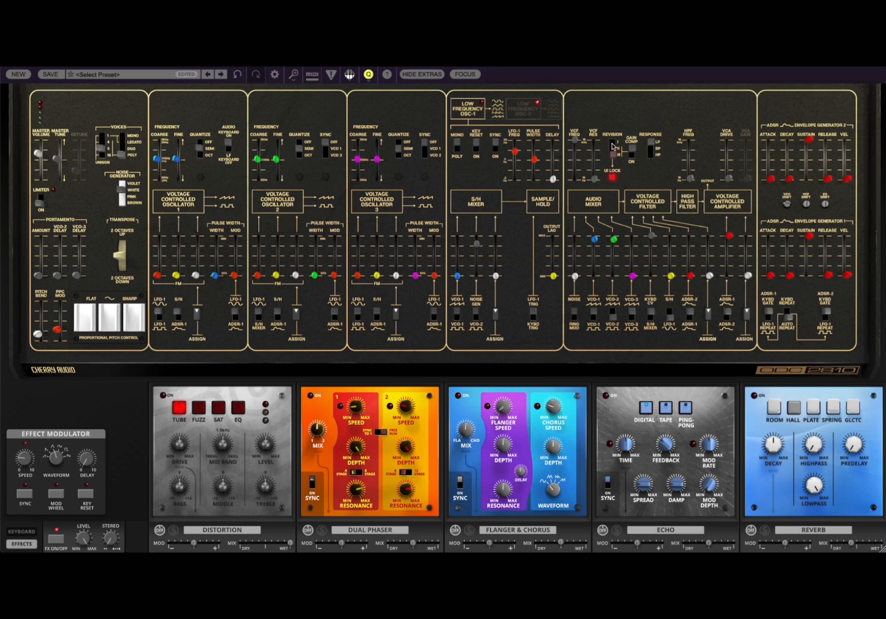
{"action": "left_click", "coordinate": [613, 147]}
- Turn VCO-2 fully down in the audio mixer and leave VCO-1 at a high level
{"action": "left_click_drag", "start_coordinate": [614, 239], "coordinate": [619, 362]}
{"action": "left_click_drag", "start_coordinate": [596, 240], "coordinate": [610, 360]}
{"action": "left_click_drag", "start_coordinate": [596, 278], "coordinate": [597, 231]}
- Try pulse width modulation on VCO-1 while lowering the LFO-1 frequency, and return the modulation amount to zero
{"action": "mouse_move", "coordinate": [235, 276]}
{"action": "left_click_drag", "start_coordinate": [234, 273], "coordinate": [235, 207]}
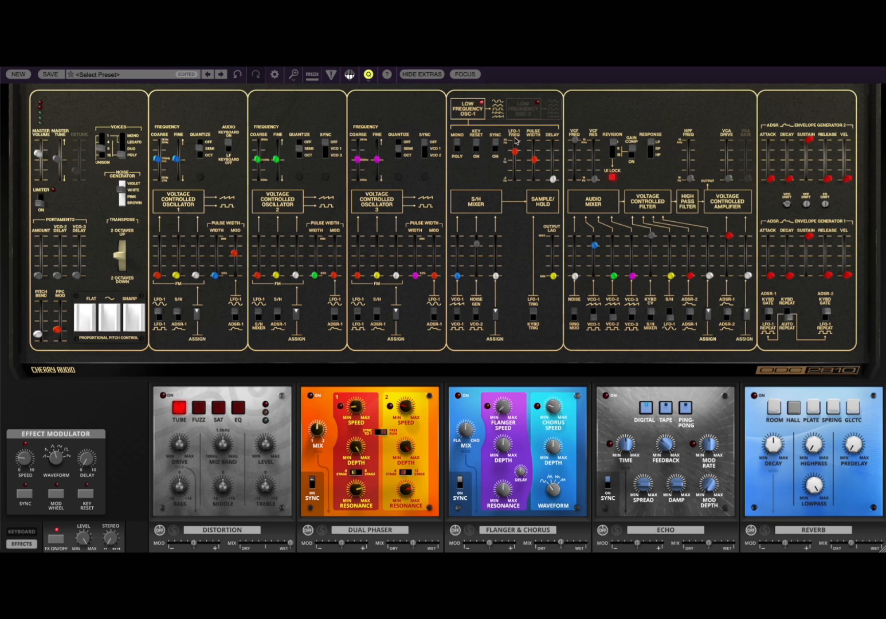
{"action": "left_click_drag", "start_coordinate": [514, 152], "coordinate": [514, 181]}
{"action": "left_click_drag", "start_coordinate": [234, 255], "coordinate": [235, 320]}
{"action": "left_click", "coordinate": [235, 317]}
- Shape envelope generator 1 with zero sustain and longer decay and release, and test the keyboard/auto repeat switch
{"action": "left_click_drag", "start_coordinate": [809, 235], "coordinate": [770, 273]}
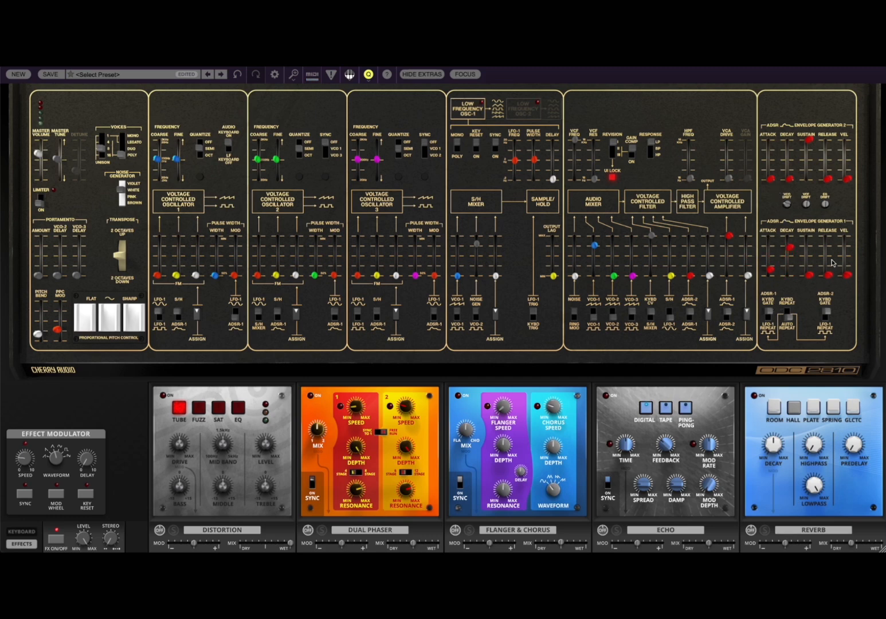
{"action": "left_click_drag", "start_coordinate": [829, 276], "coordinate": [828, 257]}
{"action": "left_click", "coordinate": [789, 314]}
{"action": "left_click", "coordinate": [791, 315]}
{"action": "left_click", "coordinate": [790, 314]}
- Try modulating VCO-1's frequency from the LFO-1 sine and square waves and from S/H, returning both amounts to zero
{"action": "left_click_drag", "start_coordinate": [158, 282], "coordinate": [159, 248]}
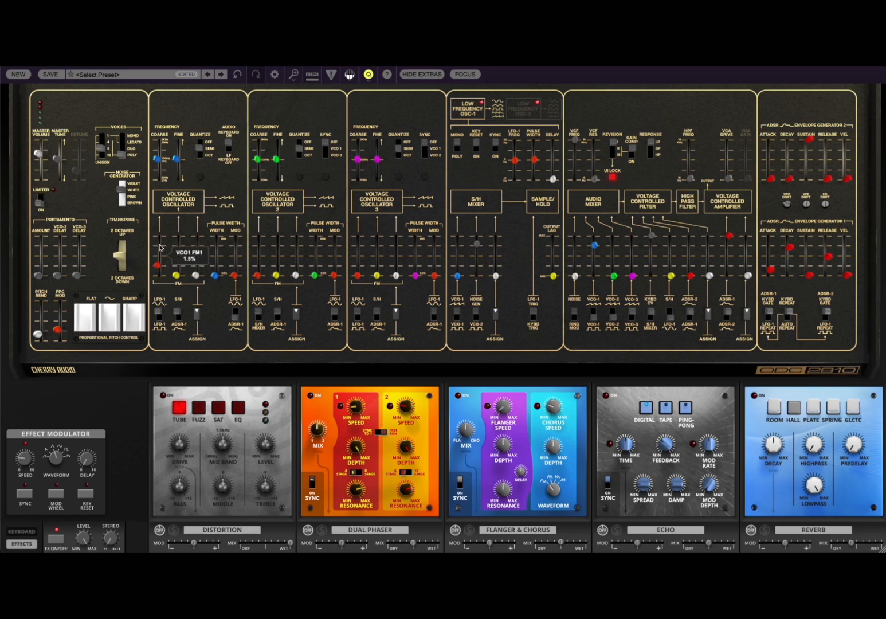
{"action": "left_click", "coordinate": [160, 317]}
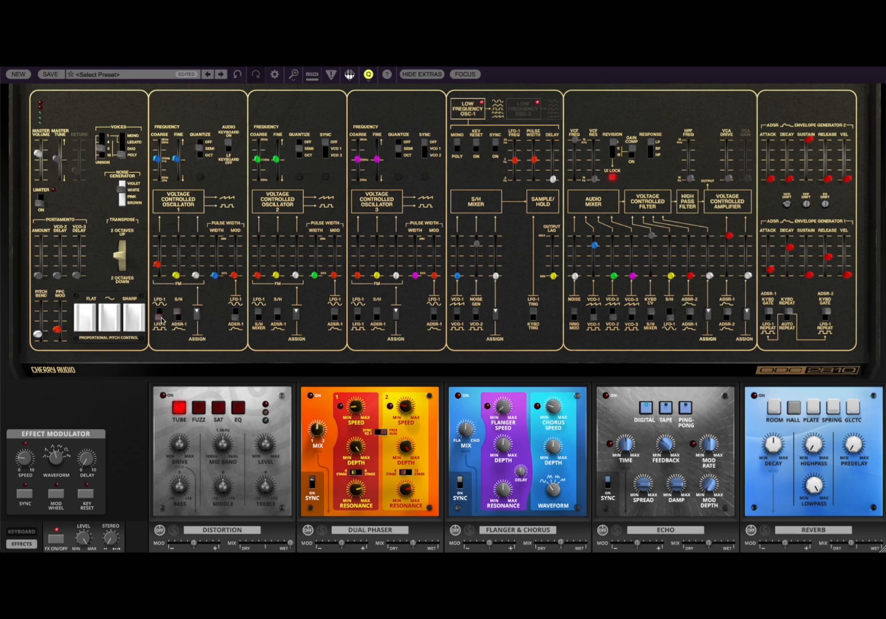
{"action": "left_click", "coordinate": [159, 313]}
{"action": "left_click_drag", "start_coordinate": [157, 264], "coordinate": [157, 329]}
{"action": "left_click_drag", "start_coordinate": [178, 277], "coordinate": [182, 230]}
{"action": "left_click_drag", "start_coordinate": [176, 260], "coordinate": [176, 275]}
- Examine the modulation sources assignable to VCO-1's frequency, leaving the assignment at None
{"action": "left_click", "coordinate": [197, 315]}
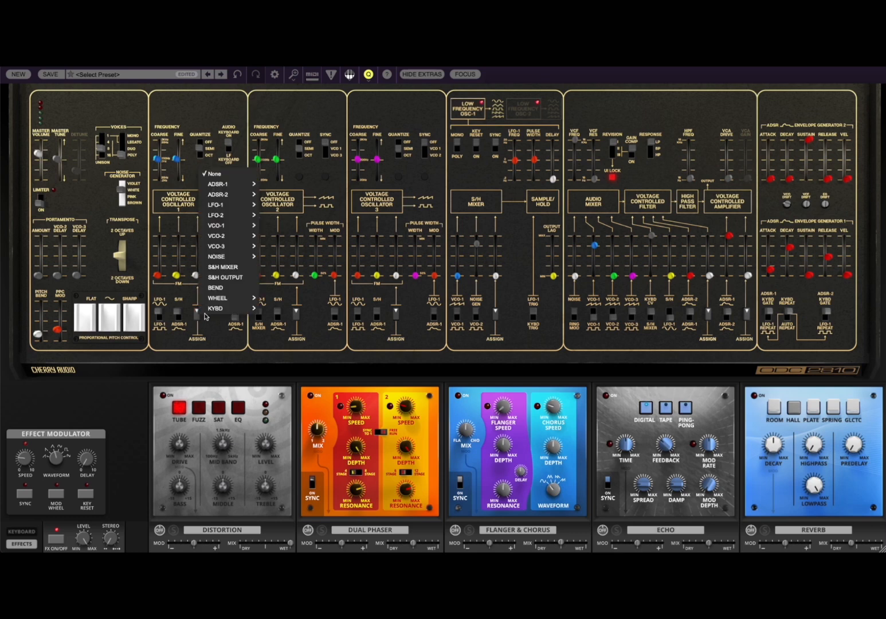
{"action": "mouse_move", "coordinate": [227, 181]}
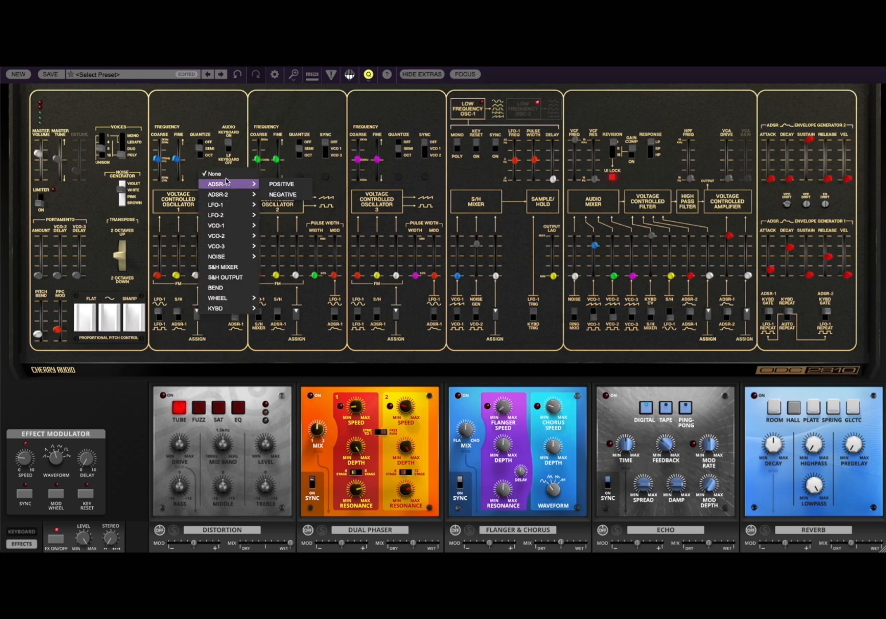
{"action": "left_click", "coordinate": [223, 333]}
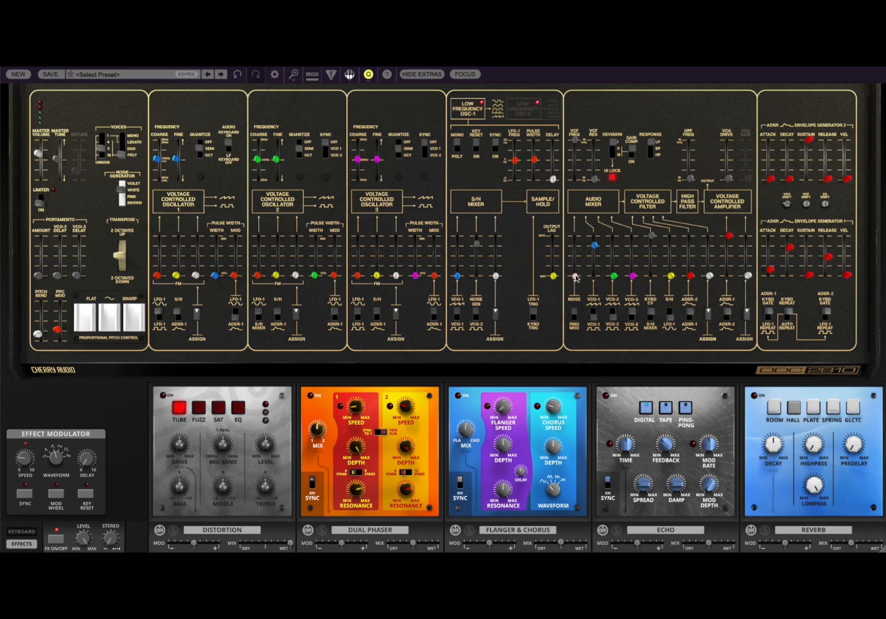
- Audition the noise generator alone in the audio mixer, set its colour to violet, and swap noise back for VCO-1
{"action": "left_click_drag", "start_coordinate": [576, 277], "coordinate": [577, 188]}
{"action": "left_click_drag", "start_coordinate": [121, 198], "coordinate": [124, 180]}
{"action": "left_click_drag", "start_coordinate": [594, 246], "coordinate": [601, 399]}
{"action": "mouse_move", "coordinate": [119, 188]}
{"action": "left_mouse_down"}
{"action": "mouse_move", "coordinate": [124, 203]}
{"action": "mouse_move", "coordinate": [123, 185]}
{"action": "left_mouse_up"}
{"action": "left_click_drag", "start_coordinate": [575, 247], "coordinate": [581, 336]}
{"action": "left_click_drag", "start_coordinate": [596, 277], "coordinate": [595, 248]}
- Modulate the filter strongly from S/H with LFO-1 at 6.80 Hz, lowering the VCF frequency and raising its resonance
{"action": "left_click_drag", "start_coordinate": [671, 277], "coordinate": [666, 188]}
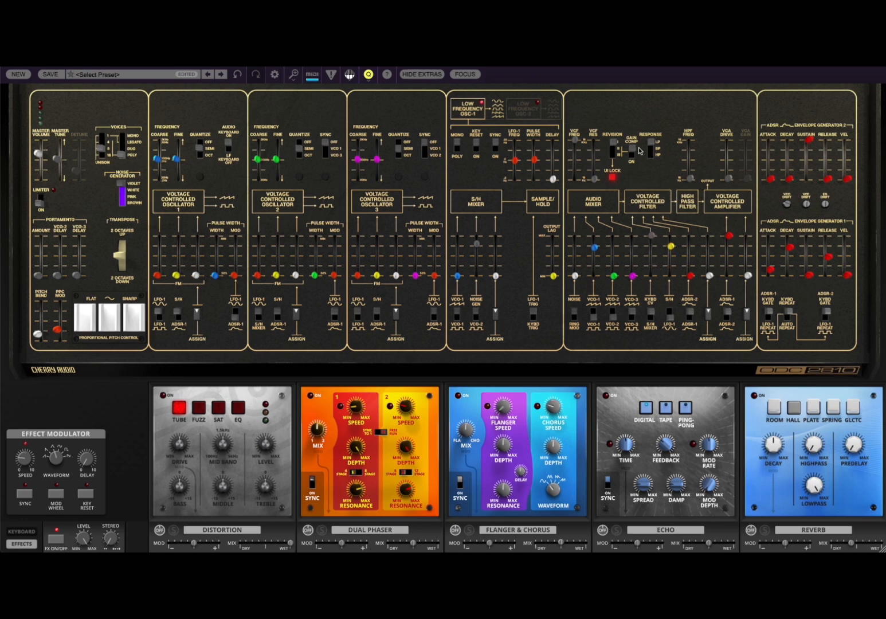
{"action": "left_click_drag", "start_coordinate": [515, 160], "coordinate": [518, 125]}
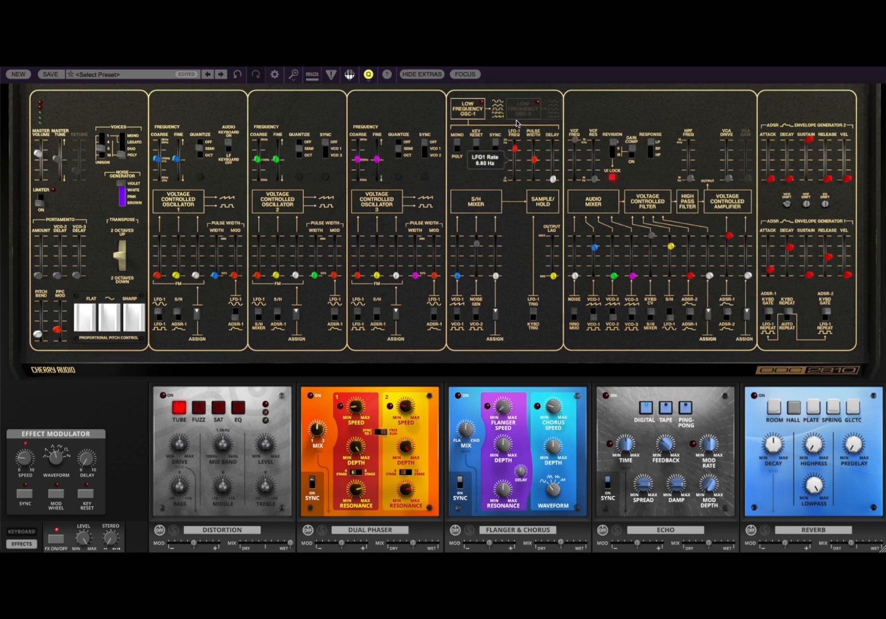
{"action": "left_click_drag", "start_coordinate": [574, 142], "coordinate": [574, 157]}
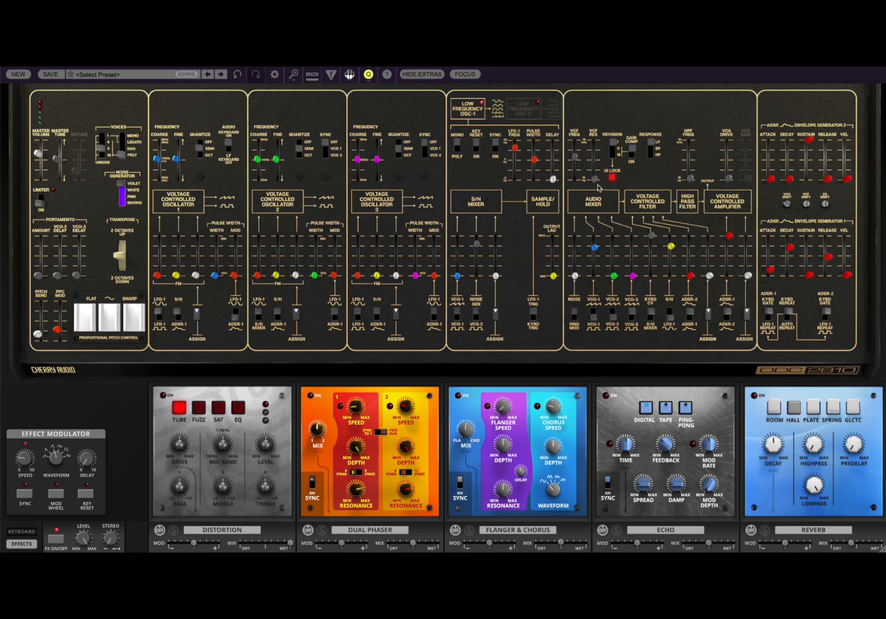
{"action": "left_click_drag", "start_coordinate": [596, 183], "coordinate": [598, 96]}
- Review the assignable filter modulation sources, leaving None selected, and raise the VCF frequency slightly
{"action": "left_click", "coordinate": [709, 315]}
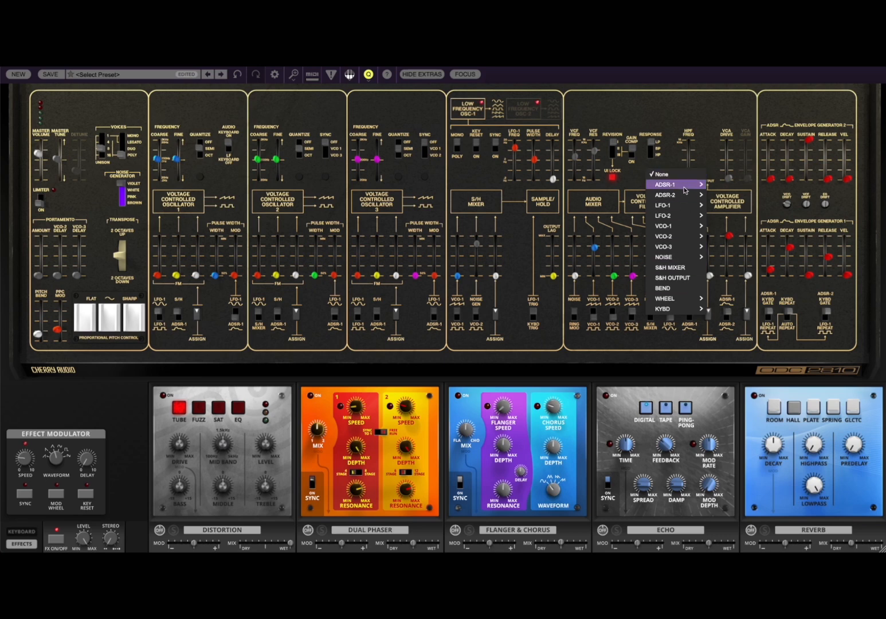
{"action": "left_click", "coordinate": [662, 340]}
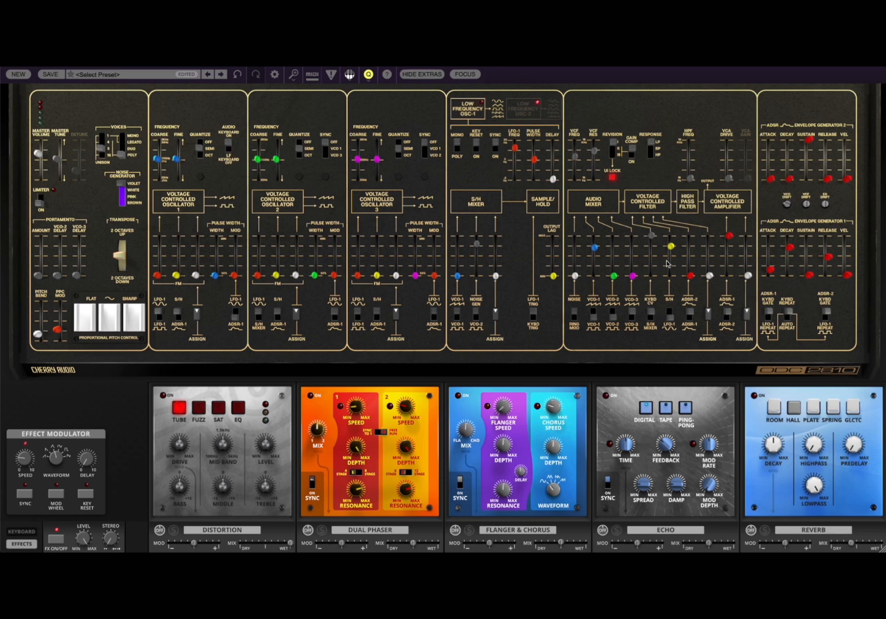
{"action": "left_click_drag", "start_coordinate": [576, 158], "coordinate": [575, 153]}
{"action": "left_click_drag", "start_coordinate": [39, 276], "coordinate": [40, 331]}
- Return the filter's S/H modulation to zero and switch on the Reverb and Echo effects
{"action": "left_click", "coordinate": [751, 530]}
{"action": "left_click_drag", "start_coordinate": [671, 247], "coordinate": [671, 277]}
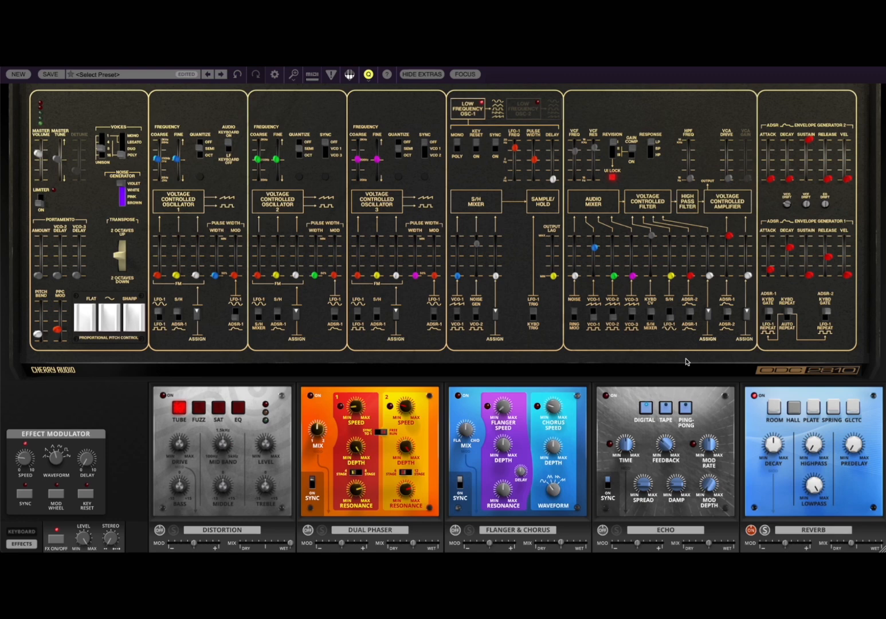
{"action": "left_click", "coordinate": [602, 530]}
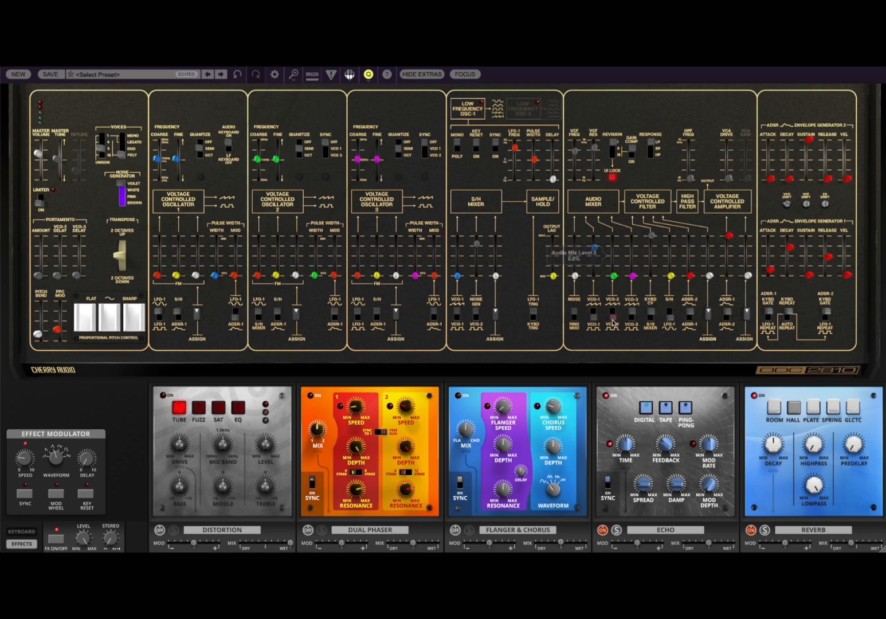
- Bring VCO-2 up in the audio mixer and raise its coarse frequency with quantize set to OCT
{"action": "left_click_drag", "start_coordinate": [613, 267], "coordinate": [608, 184]}
{"action": "left_click", "coordinate": [301, 155]}
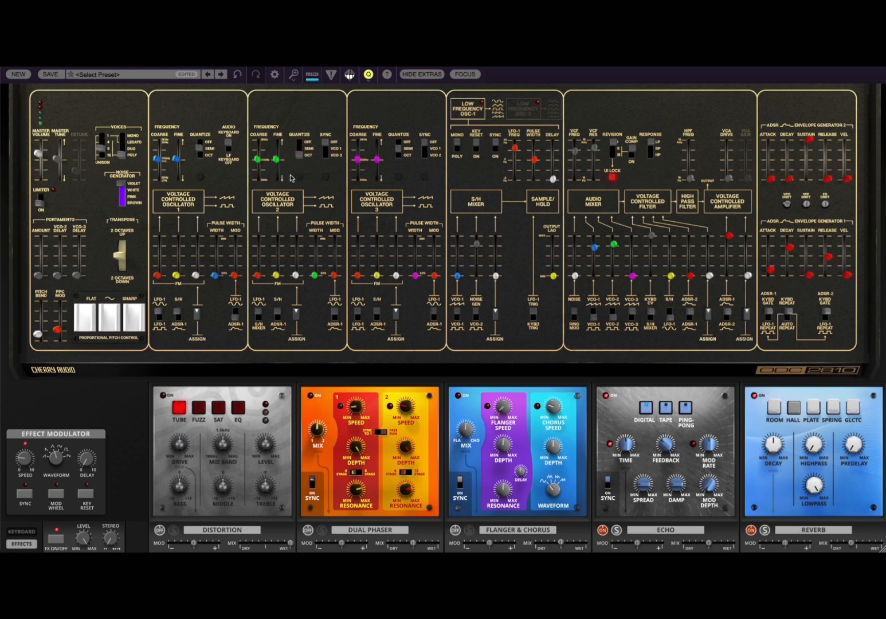
{"action": "left_click_drag", "start_coordinate": [257, 160], "coordinate": [260, 150]}
- Switch on the Flanger & Chorus effect, increase the chorus speed and shift its mix toward chorus
{"action": "left_click", "coordinate": [456, 533]}
{"action": "mouse_move", "coordinate": [554, 404]}
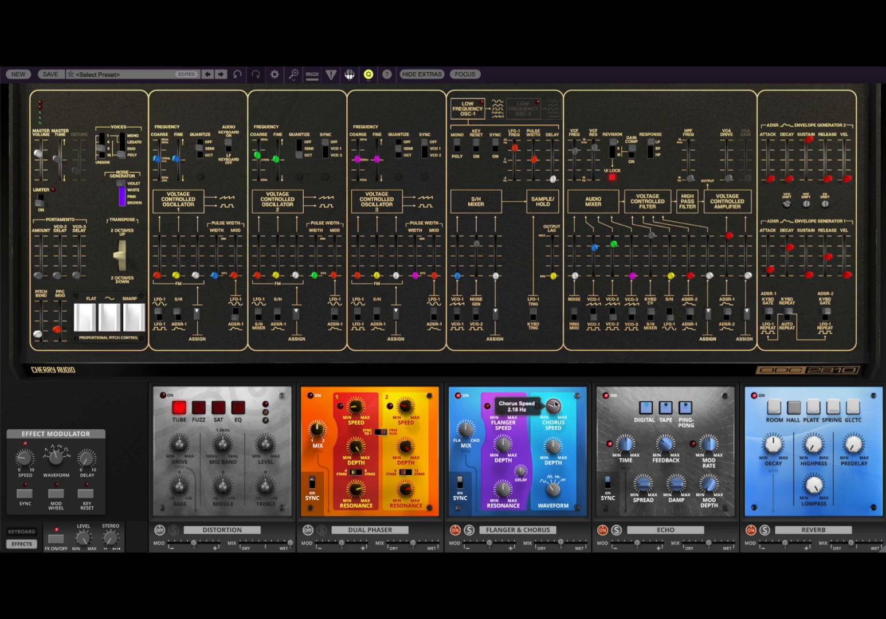
{"action": "left_click_drag", "start_coordinate": [556, 402], "coordinate": [564, 390]}
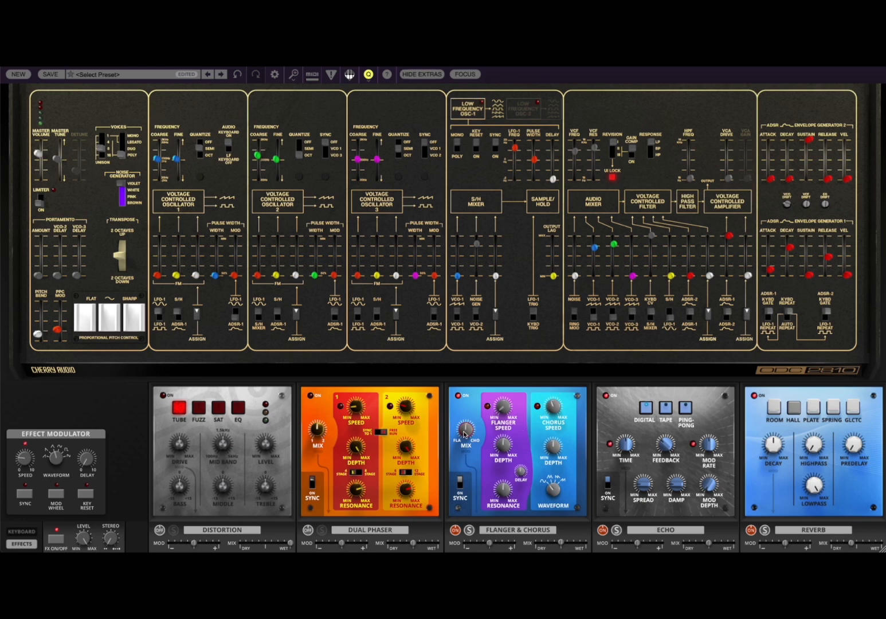
{"action": "left_click_drag", "start_coordinate": [468, 427], "coordinate": [471, 393]}
- Run the arpeggiator with the ARP pattern, synced at 1/16 speed, and change its octave range
{"action": "left_click", "coordinate": [34, 532]}
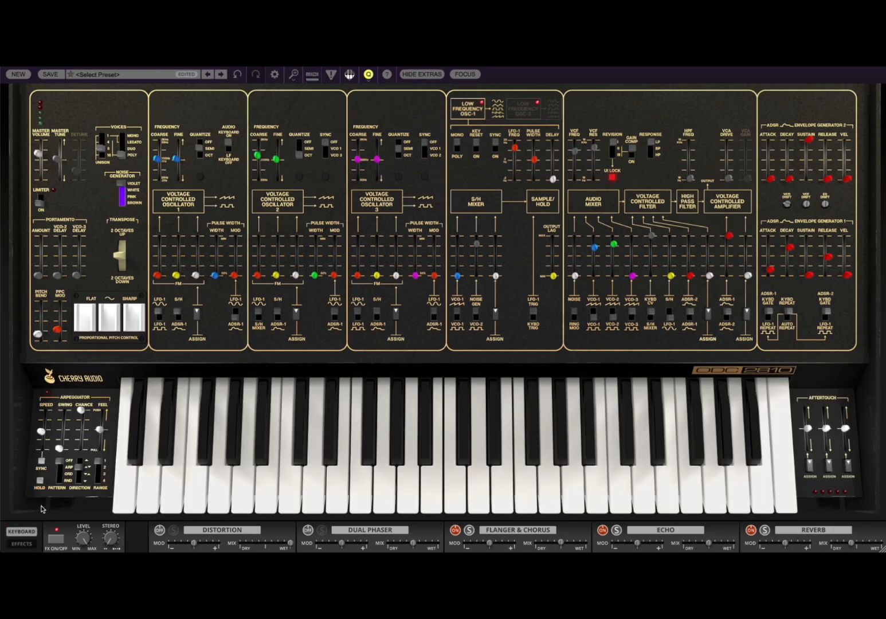
{"action": "left_click", "coordinate": [58, 472]}
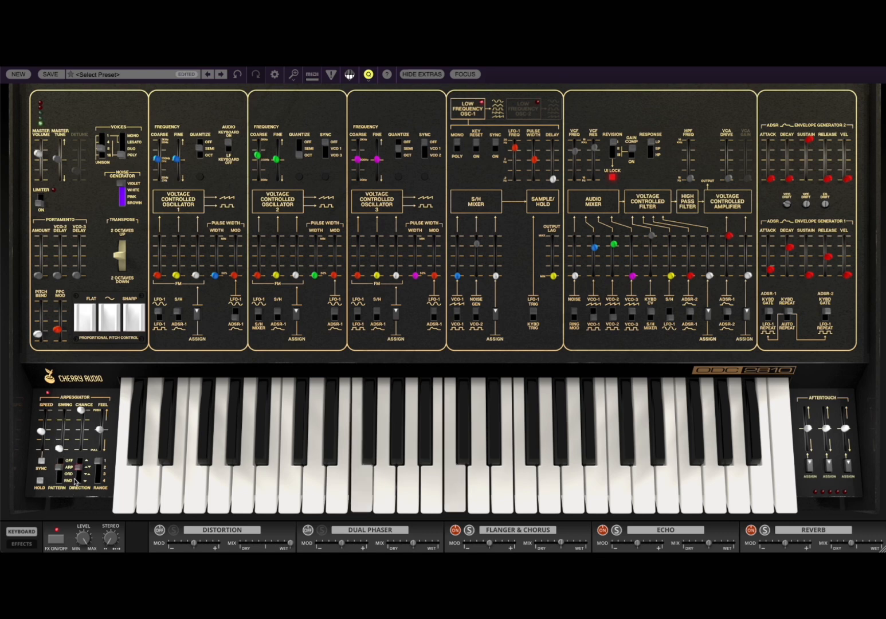
{"action": "left_click", "coordinate": [41, 461]}
{"action": "left_click_drag", "start_coordinate": [43, 429], "coordinate": [46, 413]}
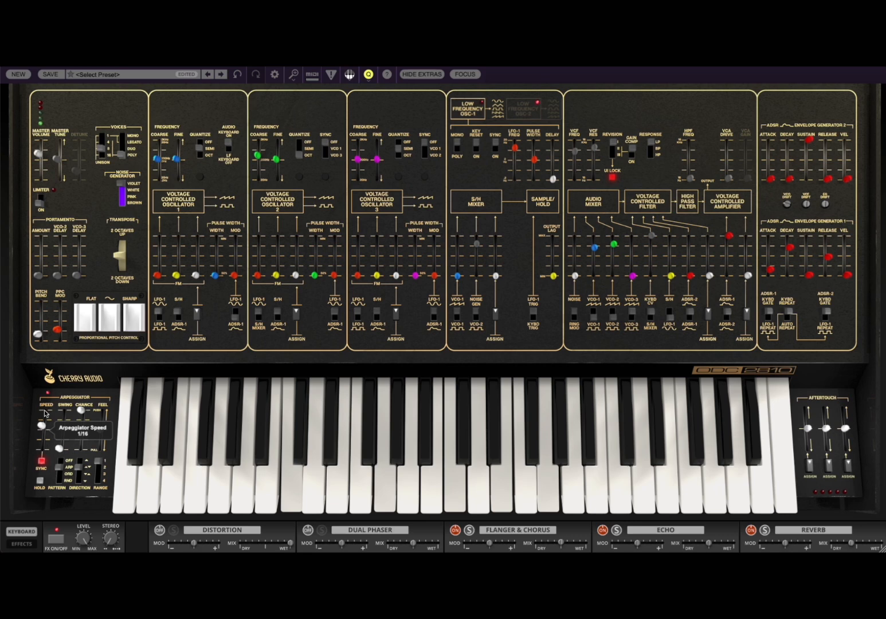
{"action": "left_click", "coordinate": [98, 470]}
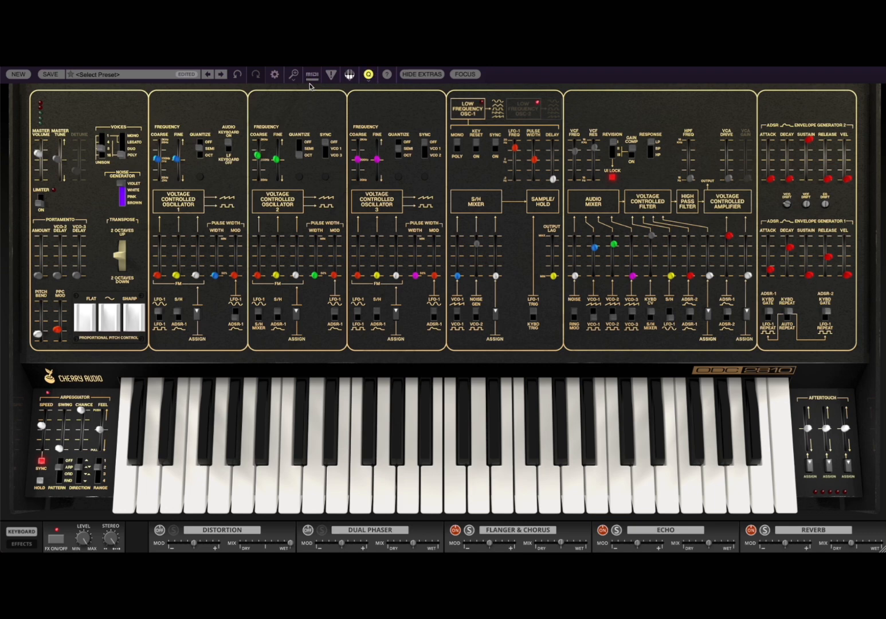
- Check the oversampling quality options, leaving 4x (Highest Quality) selected
{"action": "left_click", "coordinate": [369, 78]}
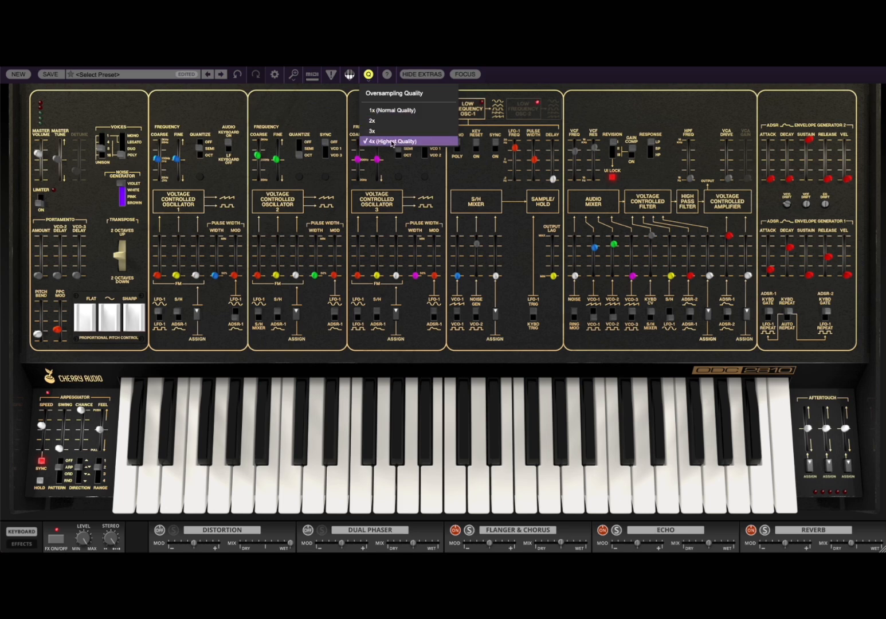
{"action": "left_click", "coordinate": [506, 77]}
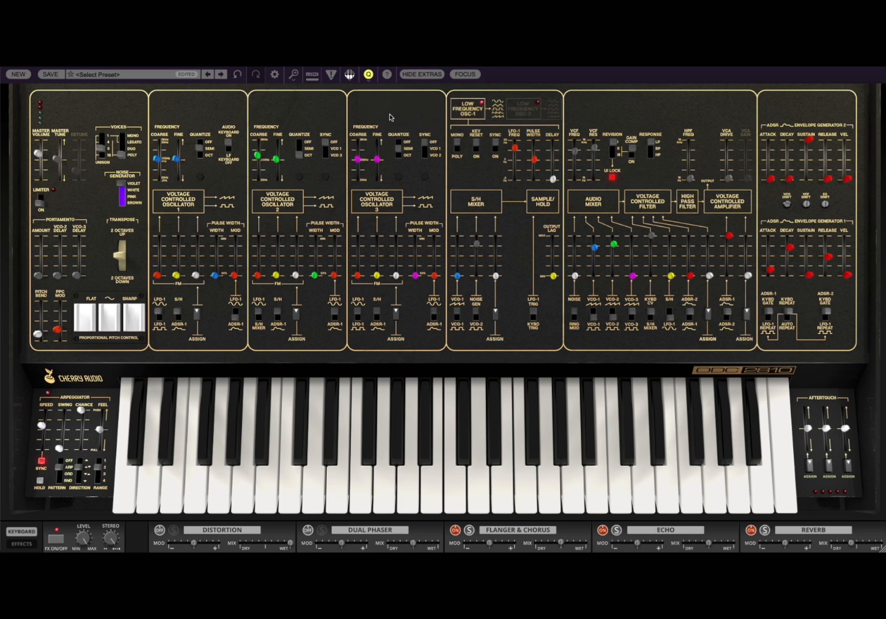